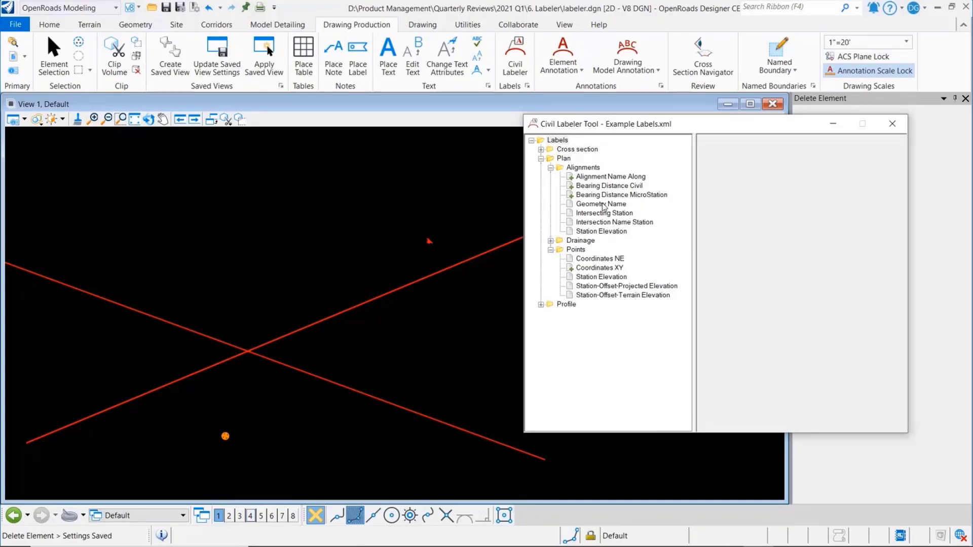
Place a Geometry Name label on the Centerline alignment, above and left of its lower-left portion
left_click(603, 204)
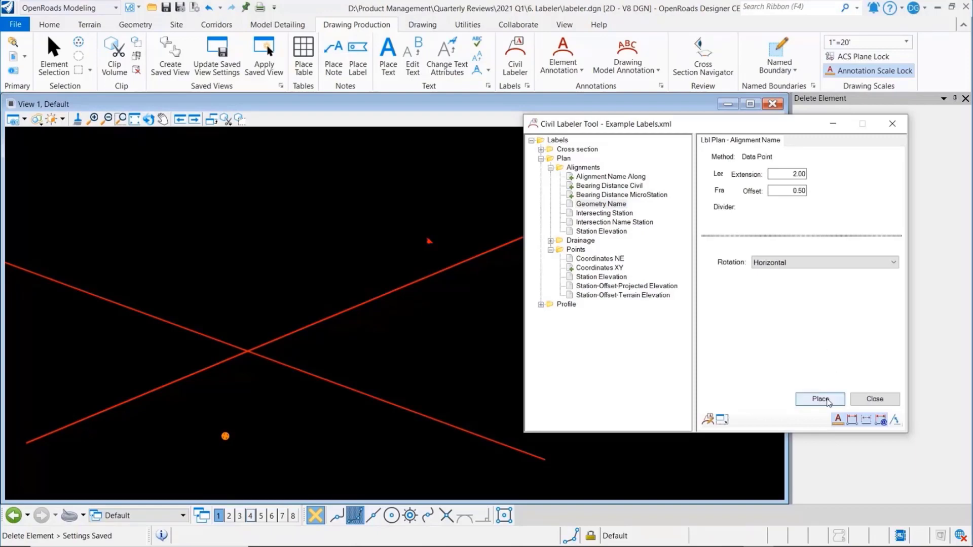
left_click(821, 400)
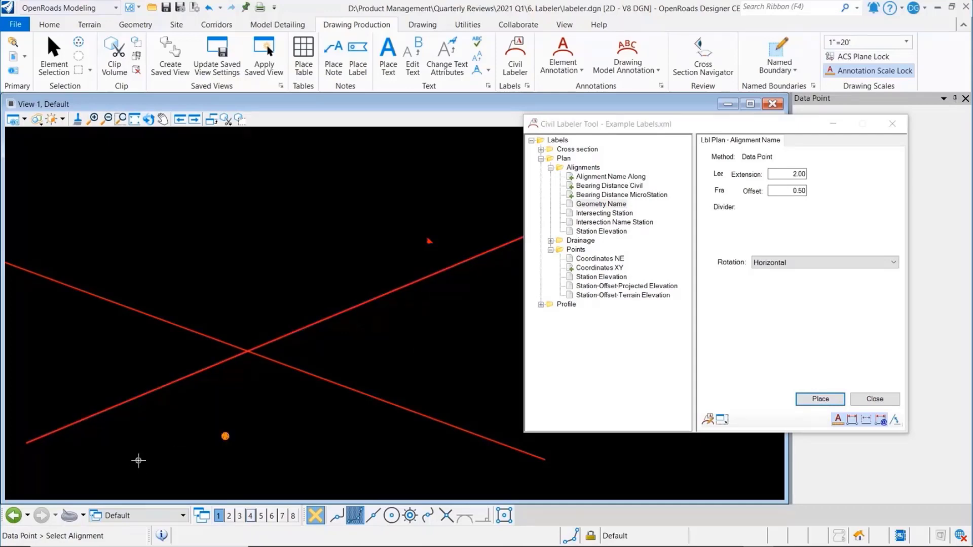
left_click(143, 394)
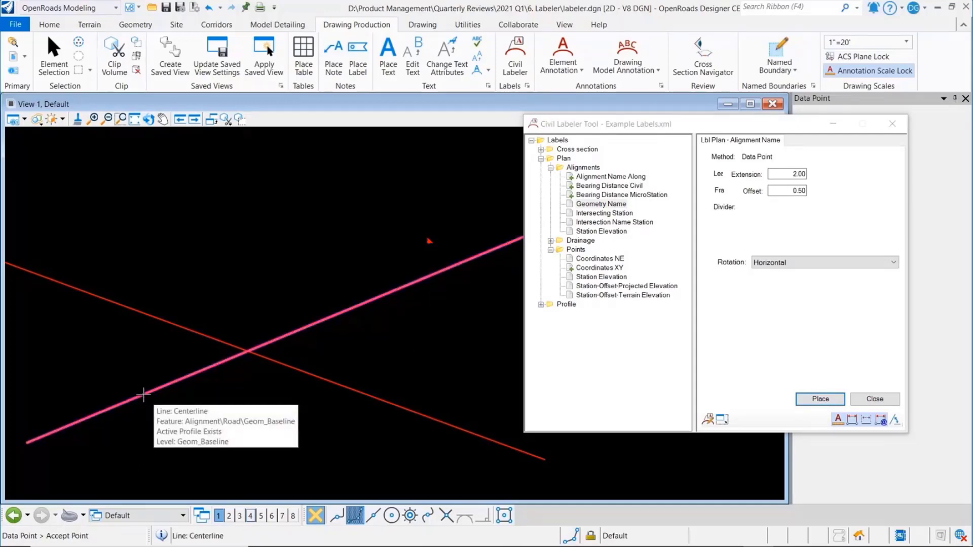
left_click(143, 394)
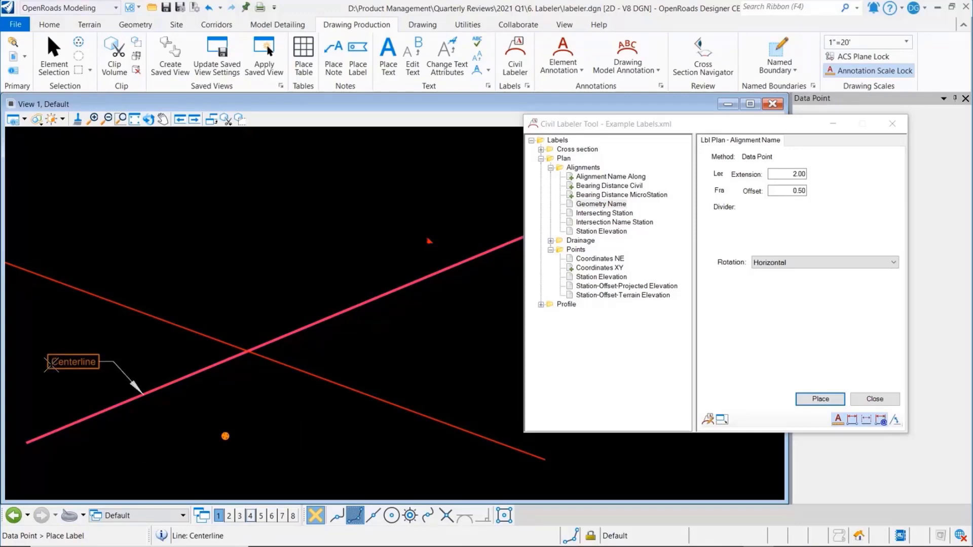
left_click(51, 363)
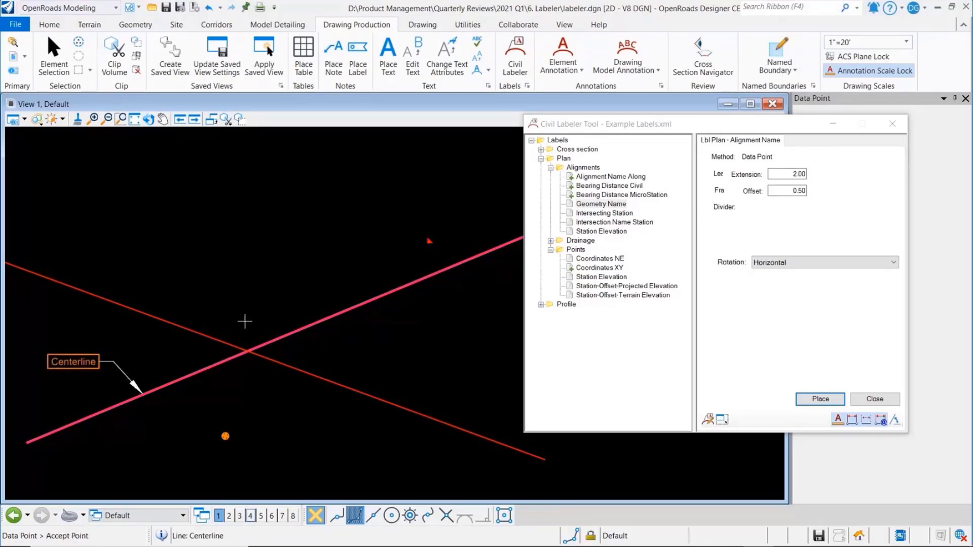
Change the feature name of the labelled Centerline alignment to Ramp22 in its quick properties
left_click(54, 57)
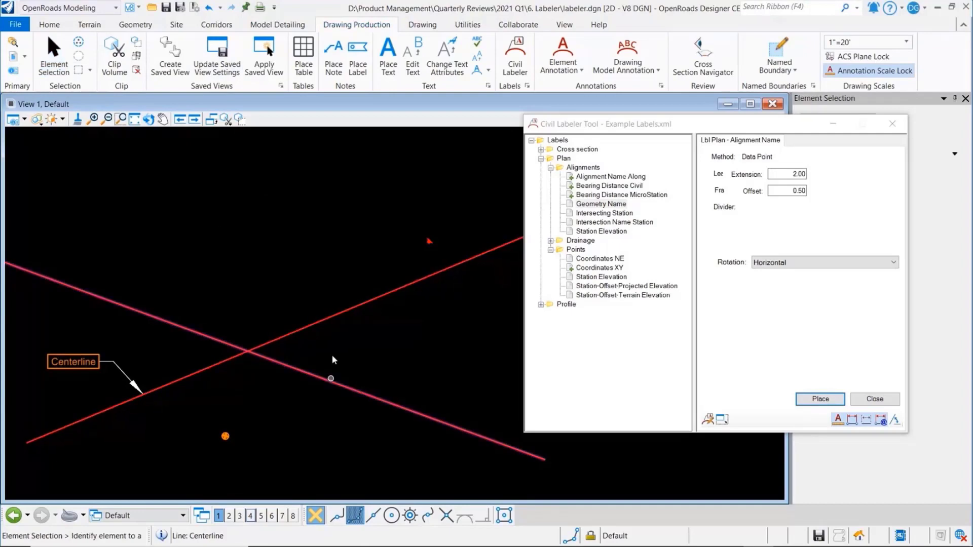
left_click(330, 321)
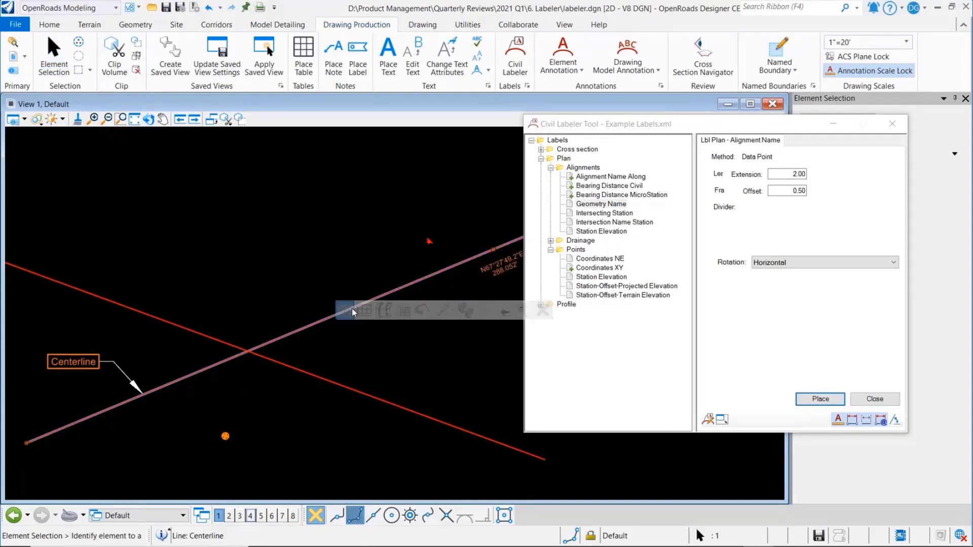
left_click(353, 312)
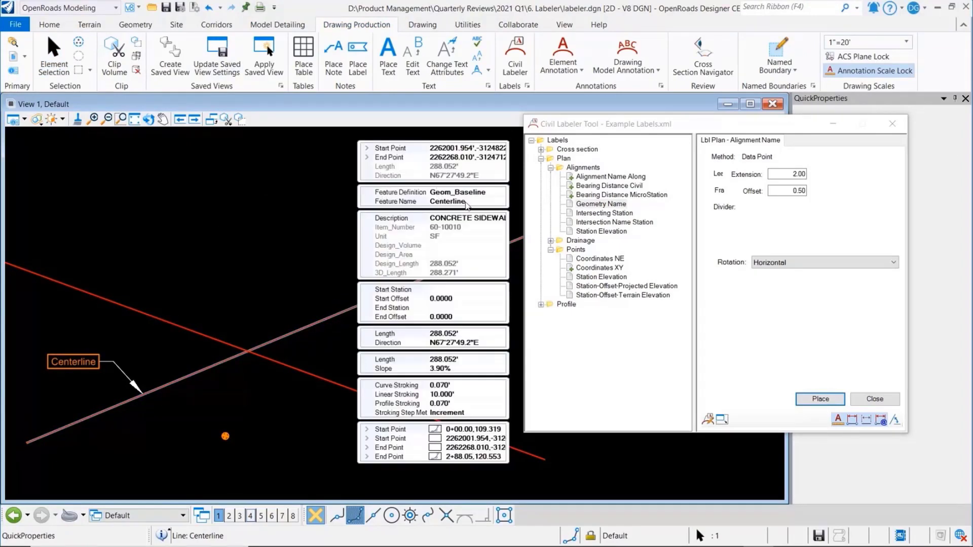
left_click(465, 202)
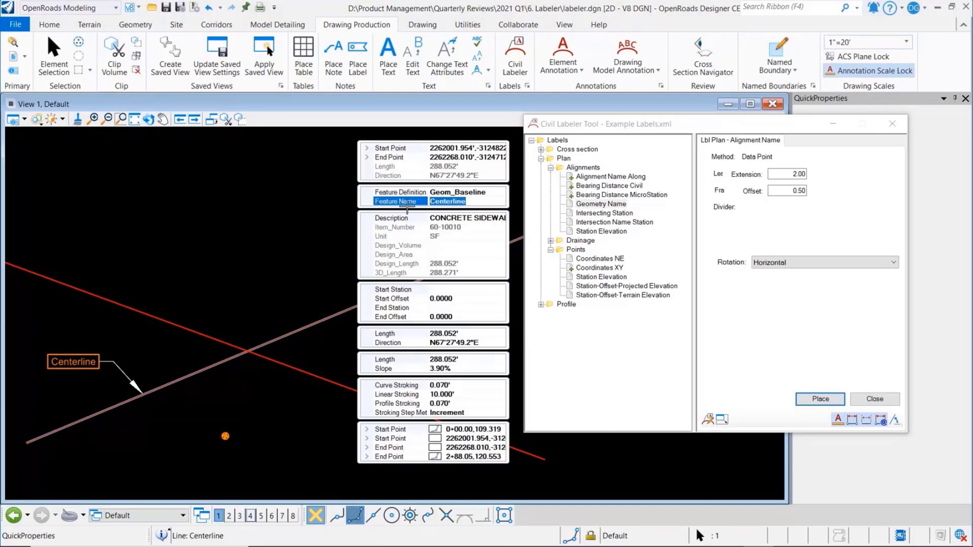
type("Ramp22")
key("Return")
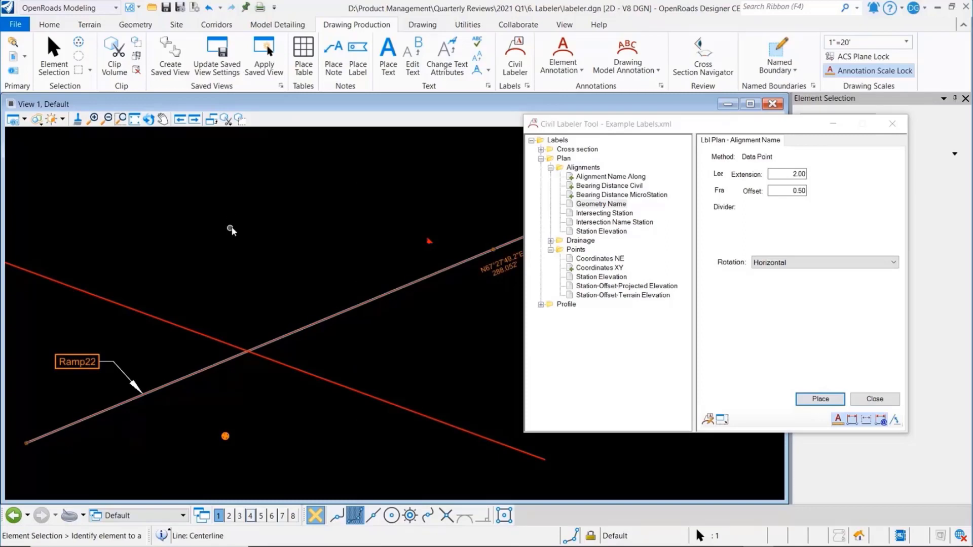
Move the start point of the Ramp22 line slightly upward and to the right
left_click(86, 418)
left_click(27, 443)
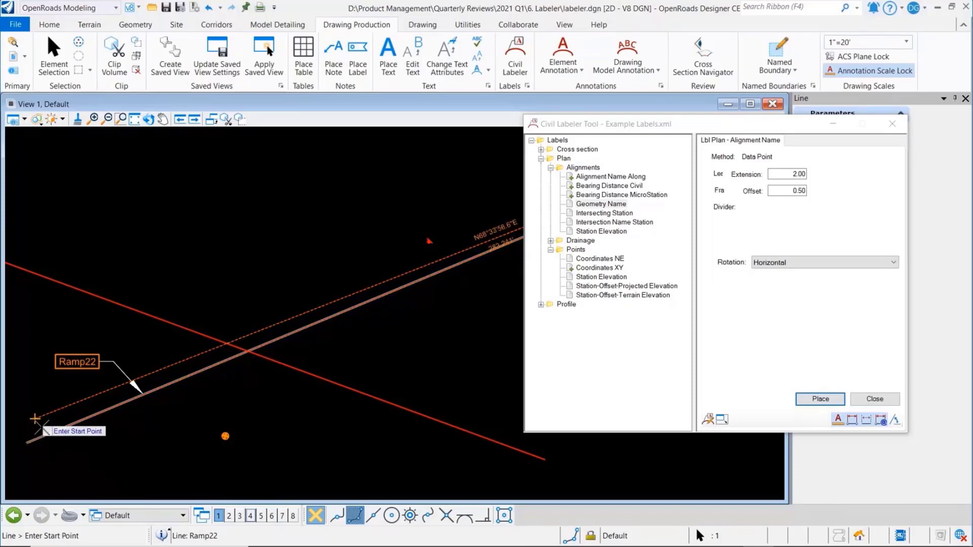
left_click(34, 418)
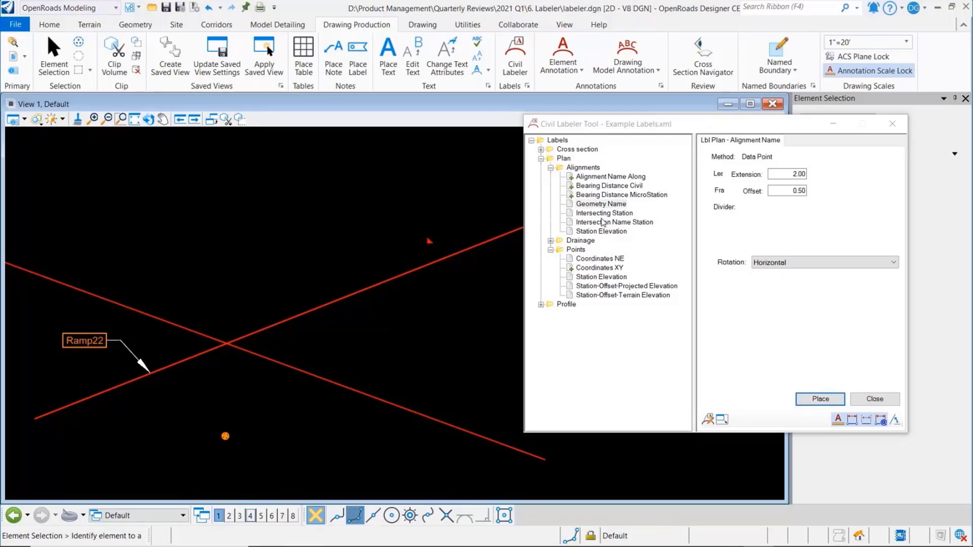
Place an Intersection Name Station label above the crossing of the GeomBL2 and Ramp22 alignments
left_click(600, 214)
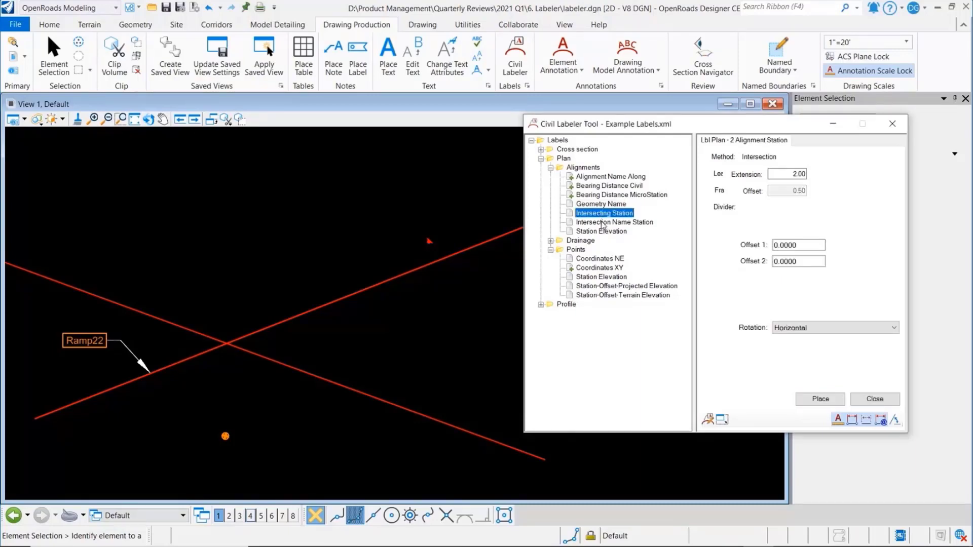
left_click(605, 223)
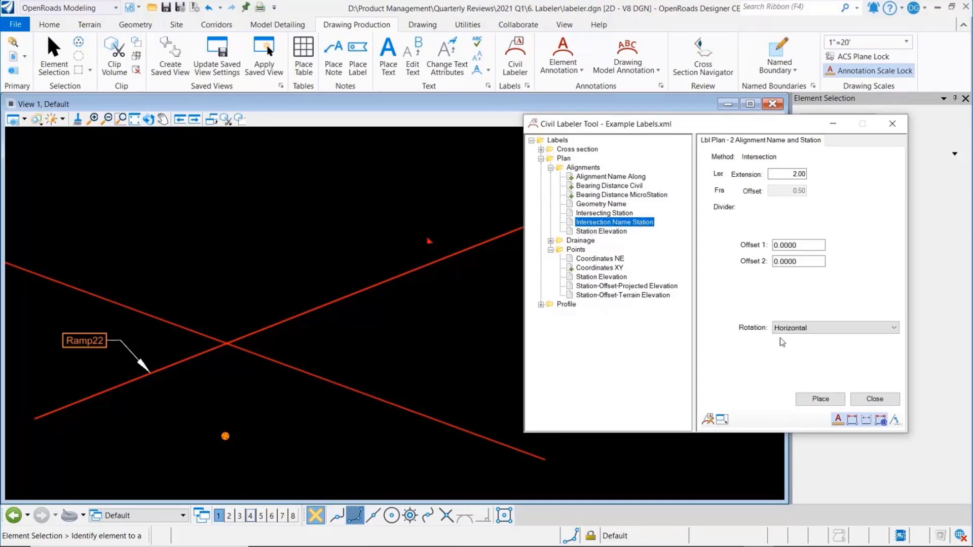
left_click(829, 403)
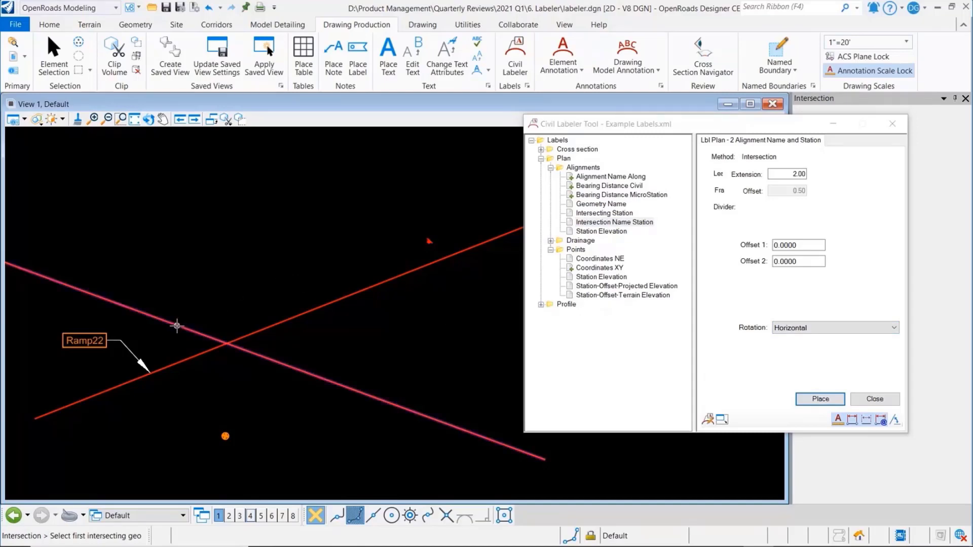
left_click(177, 326)
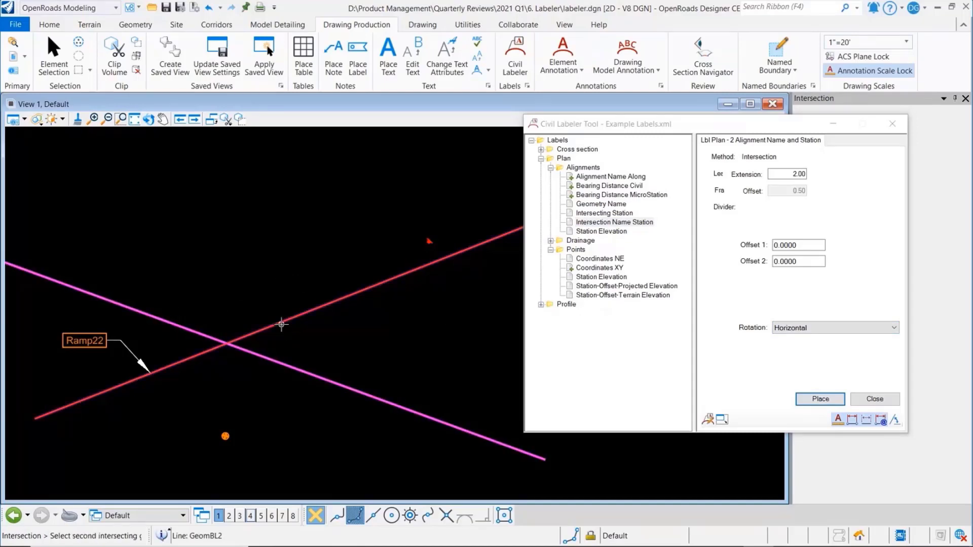
left_click(280, 322)
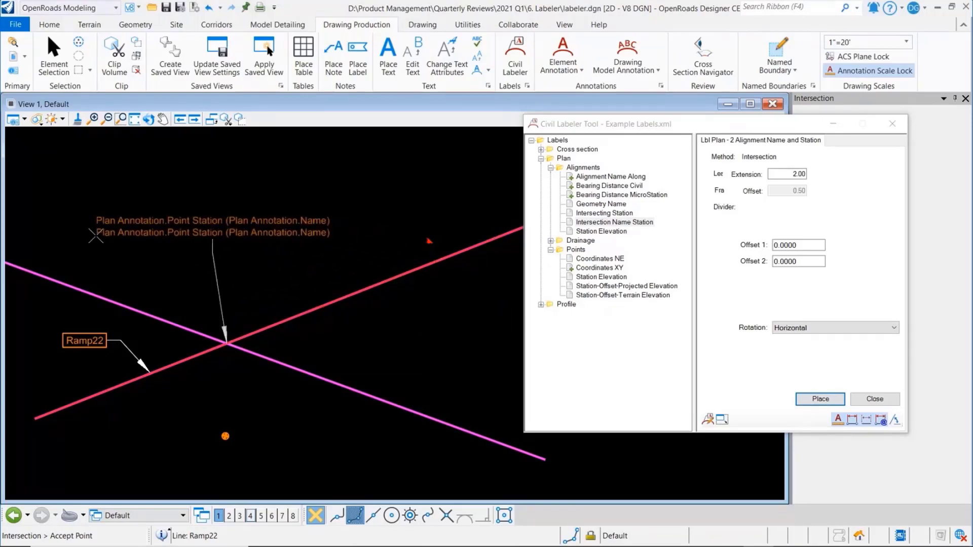
left_click(95, 234)
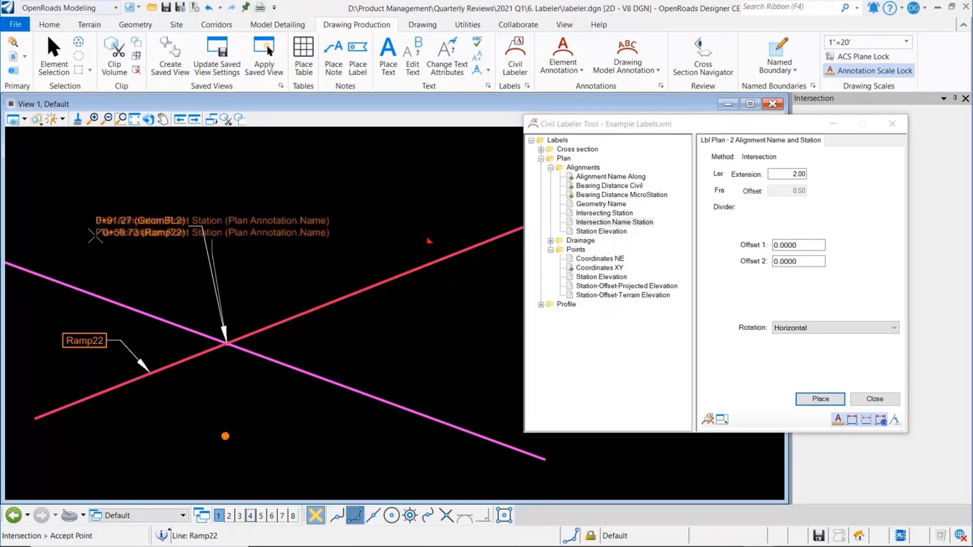
right_click(191, 245)
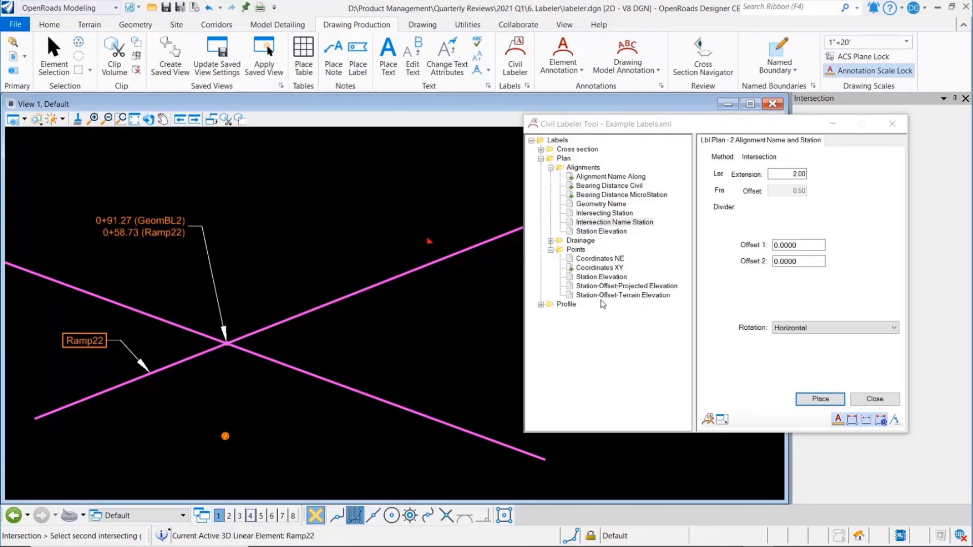
Place a Station-Offset-Terrain Elevation label below and right of control point CNTL1, using Ramp22 as the reference alignment
left_click(623, 295)
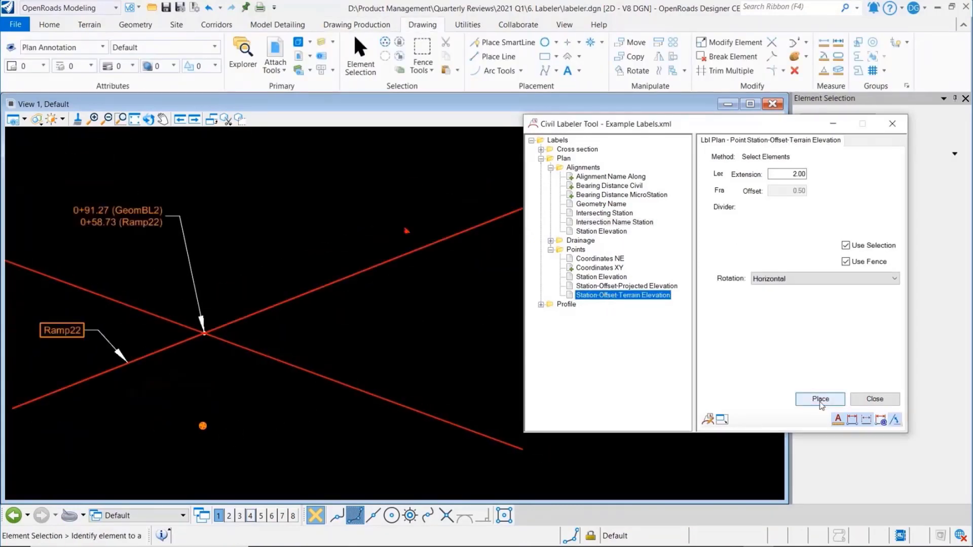
left_click(821, 400)
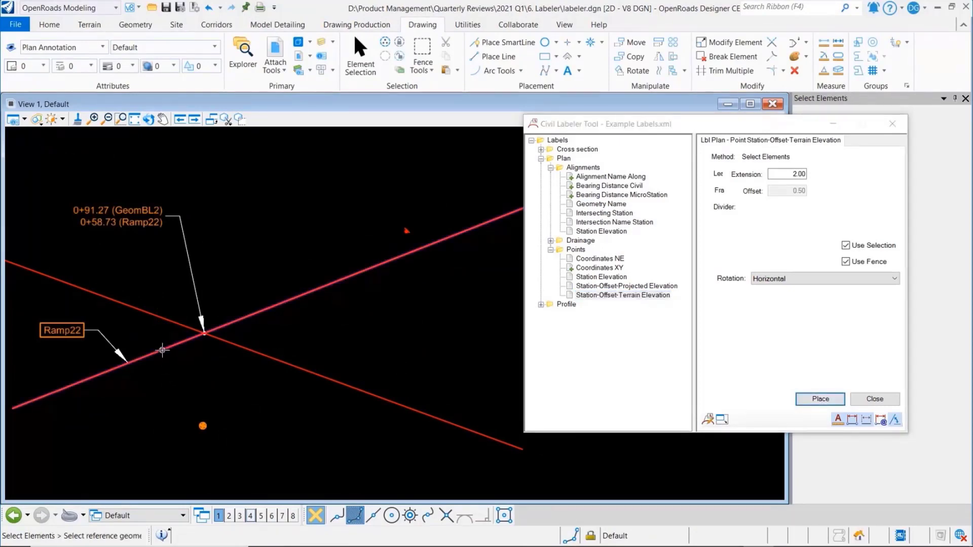
left_click(163, 353)
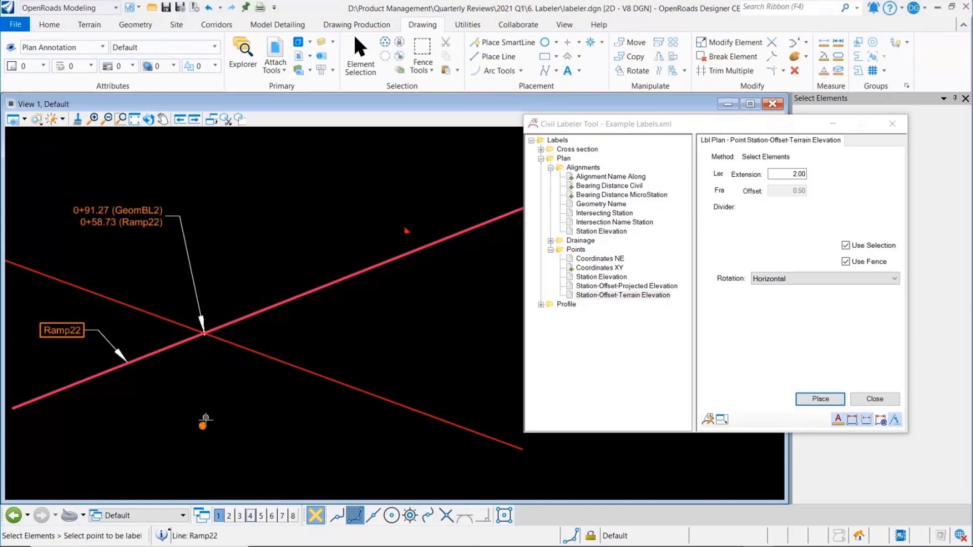
left_click(202, 426)
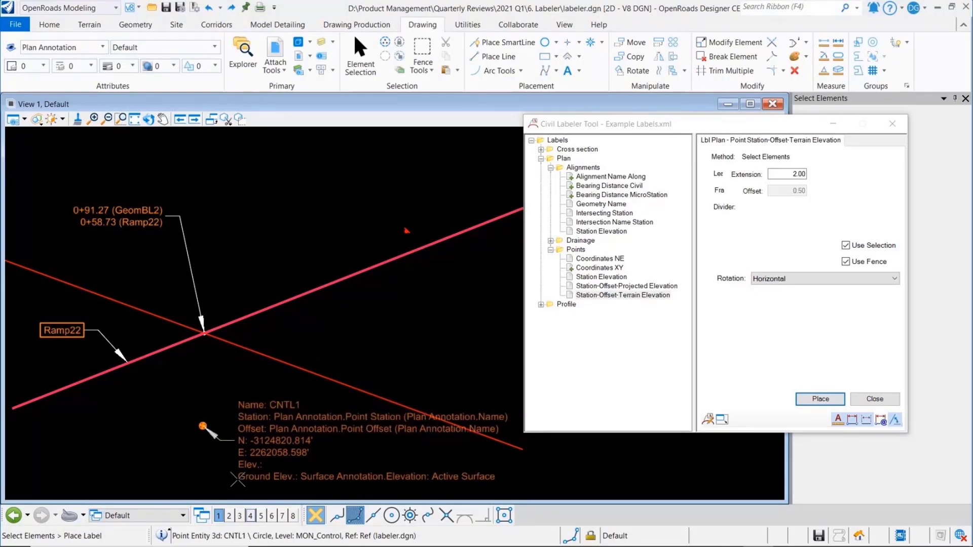
left_click(236, 477)
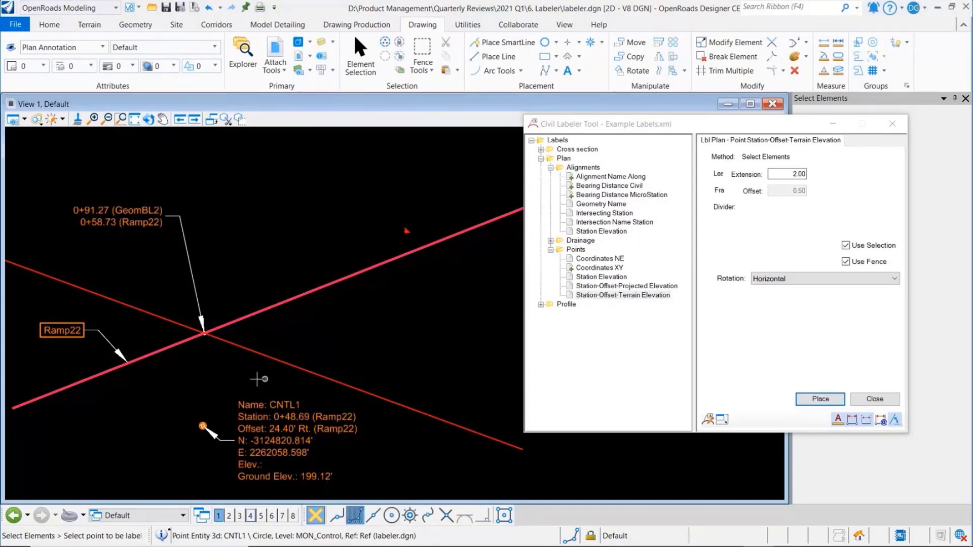
Place a Station-Offset-Projected Elevation label above the SS road sign point, referenced to the Ramp22 alignment
scroll(210, 388, "down", 2)
scroll(353, 284, "up", 3)
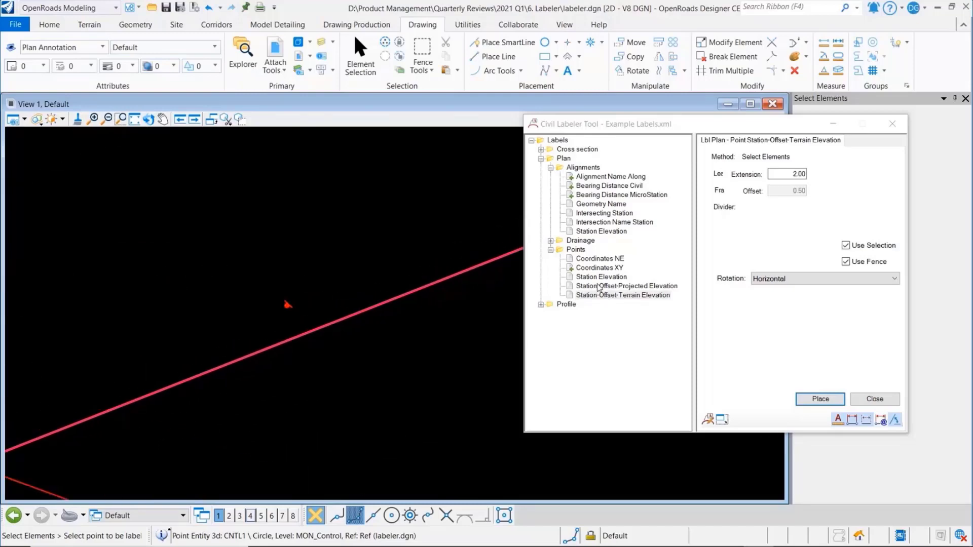
left_click(621, 286)
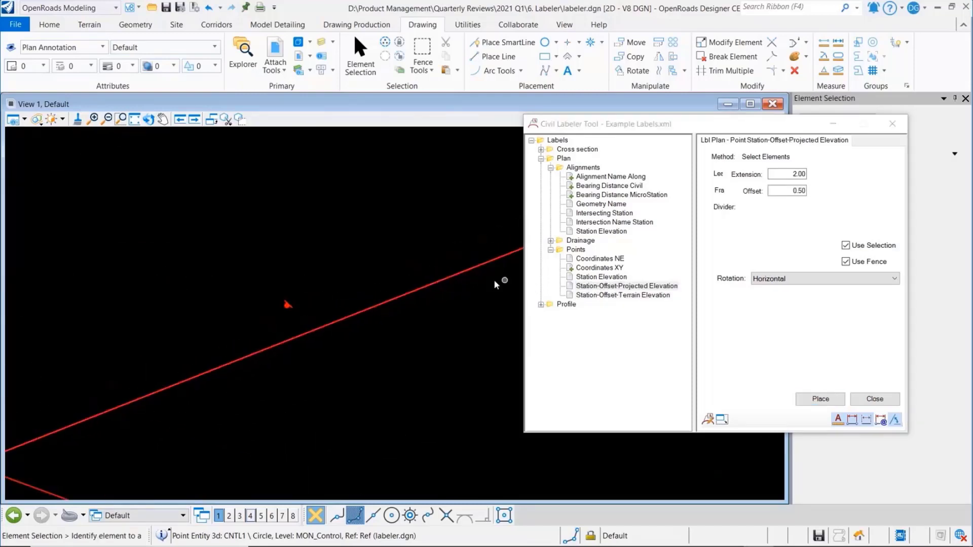
left_click(818, 399)
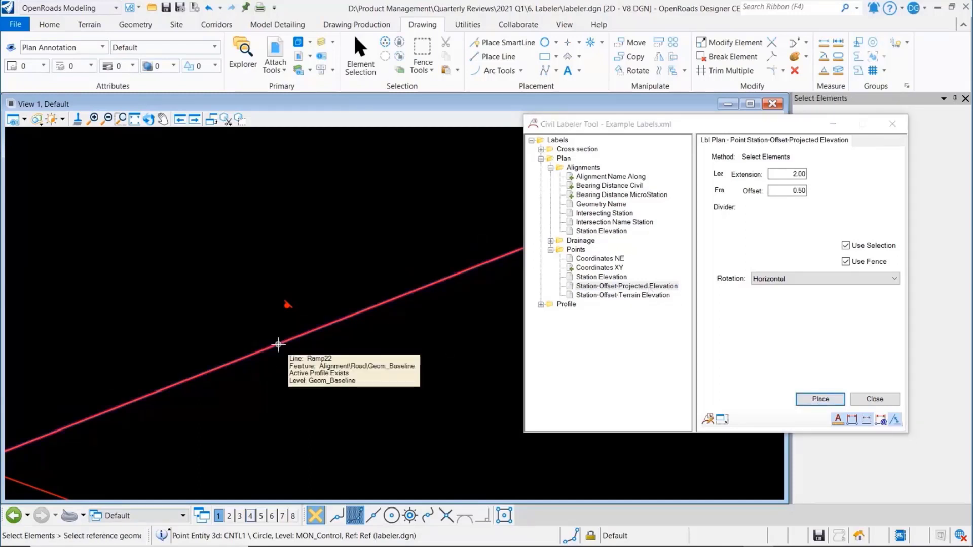
left_click(279, 345)
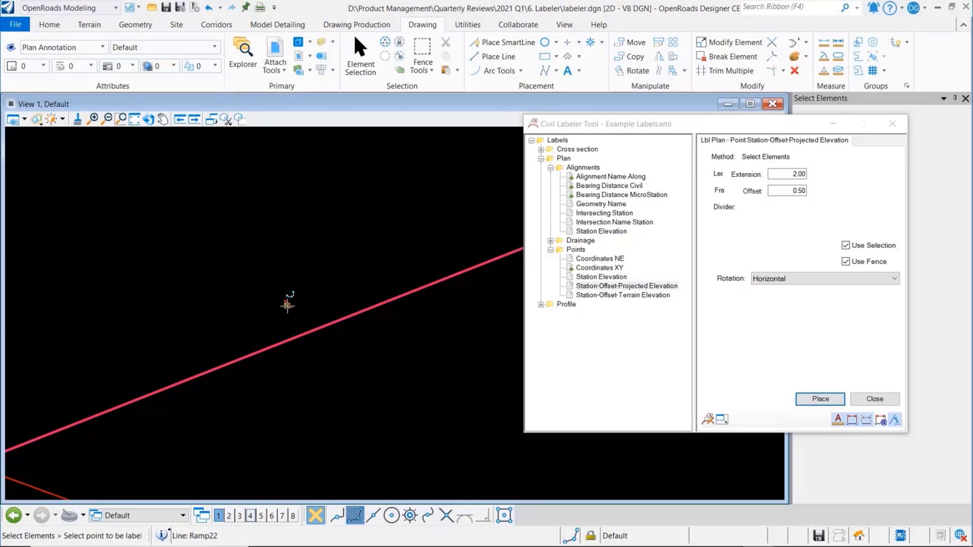
left_click(287, 306)
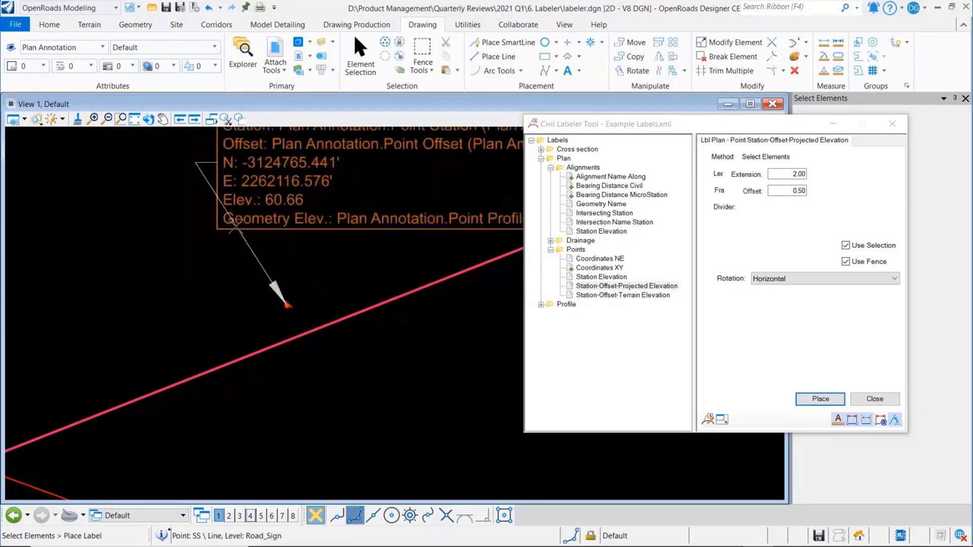
left_click(304, 234)
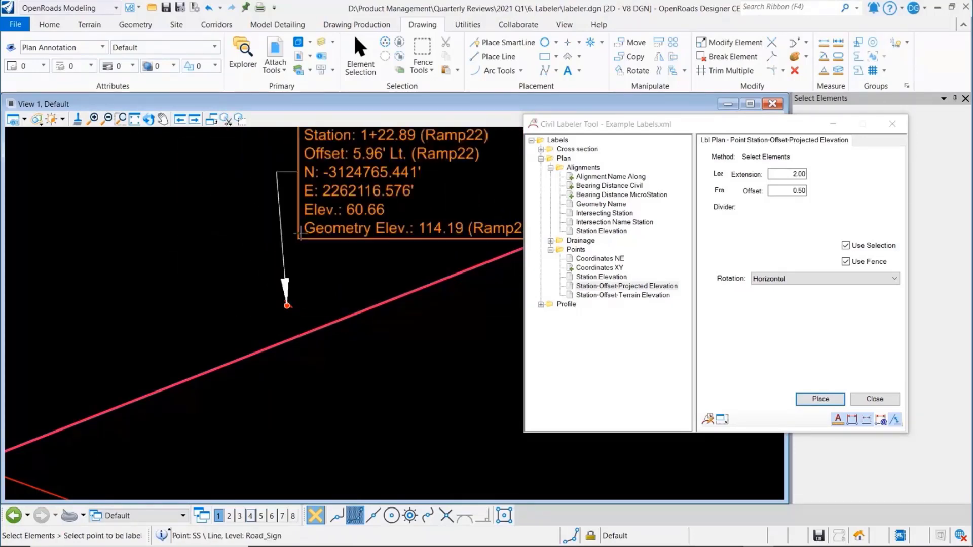
Move the SS road sign point up and to the right, keeping it above the Ramp22 line
left_click(162, 119)
middle_click_drag(346, 256, 232, 337)
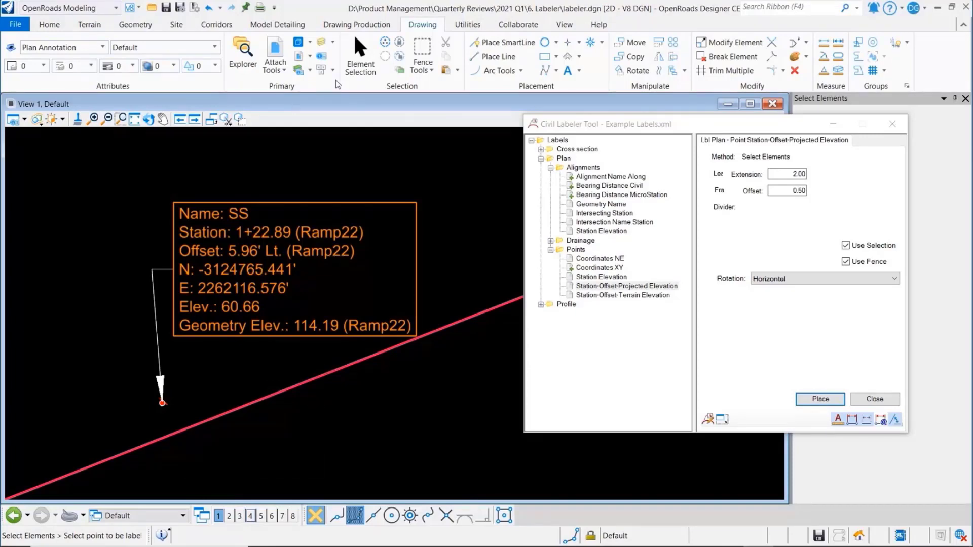
left_click(356, 60)
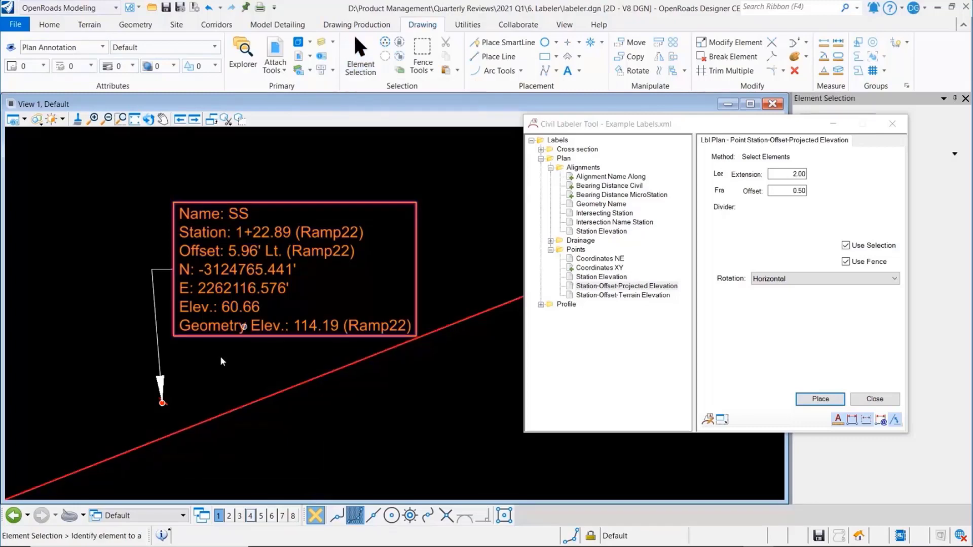
left_click(163, 403)
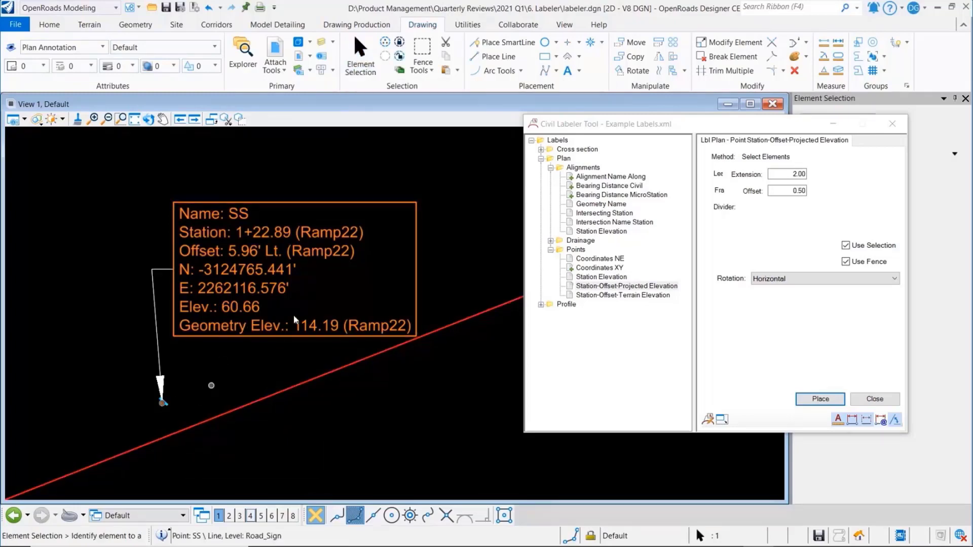
left_click(635, 43)
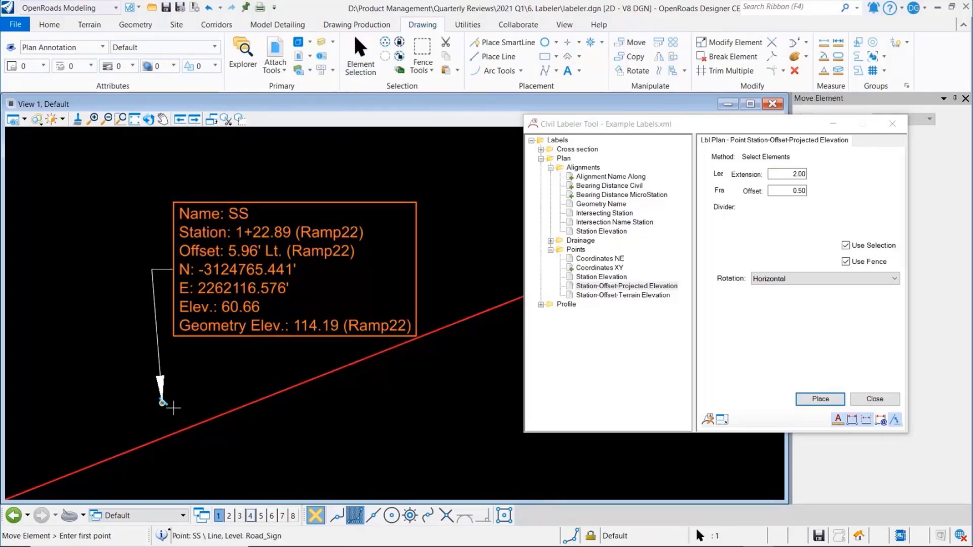
left_click(169, 405)
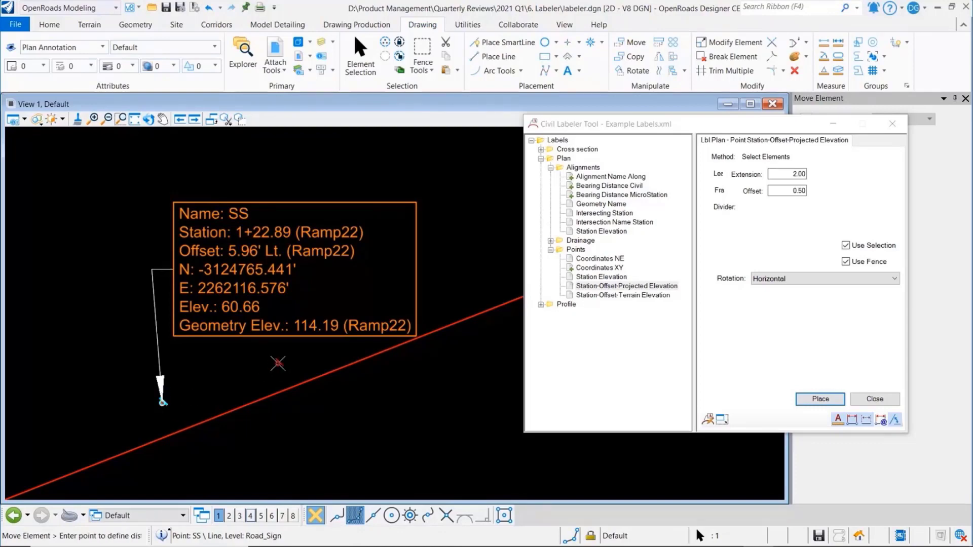
left_click(272, 356)
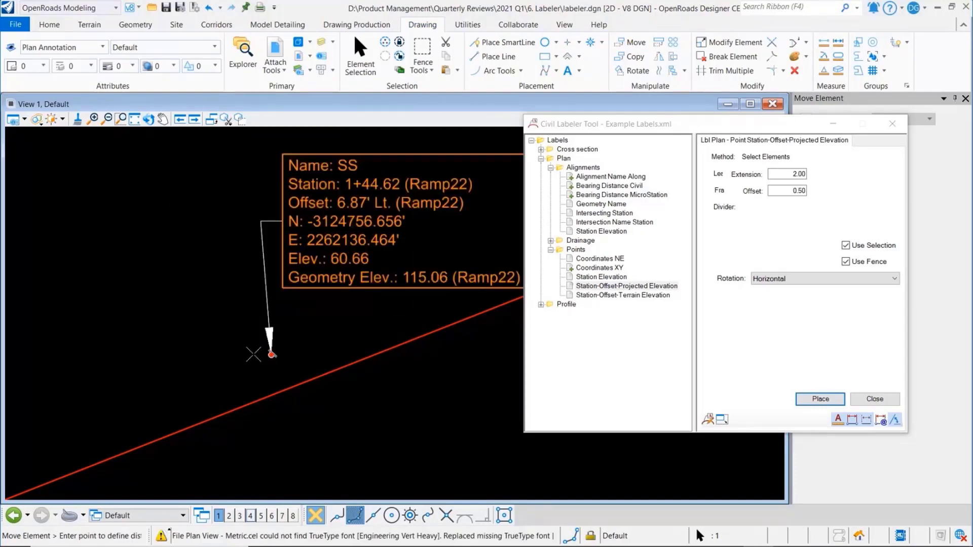
left_click(361, 63)
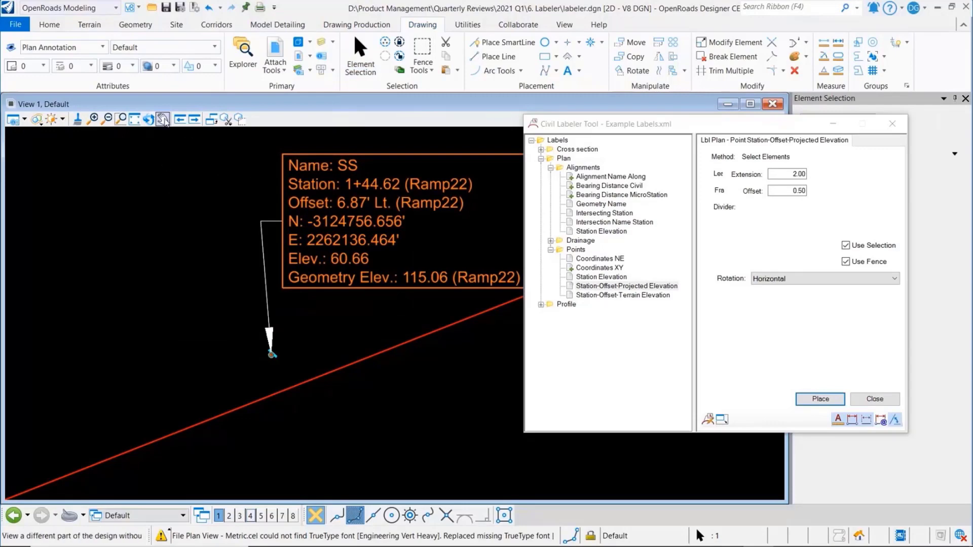
left_click(162, 119)
left_click_drag(270, 224, 193, 243)
right_click(305, 212)
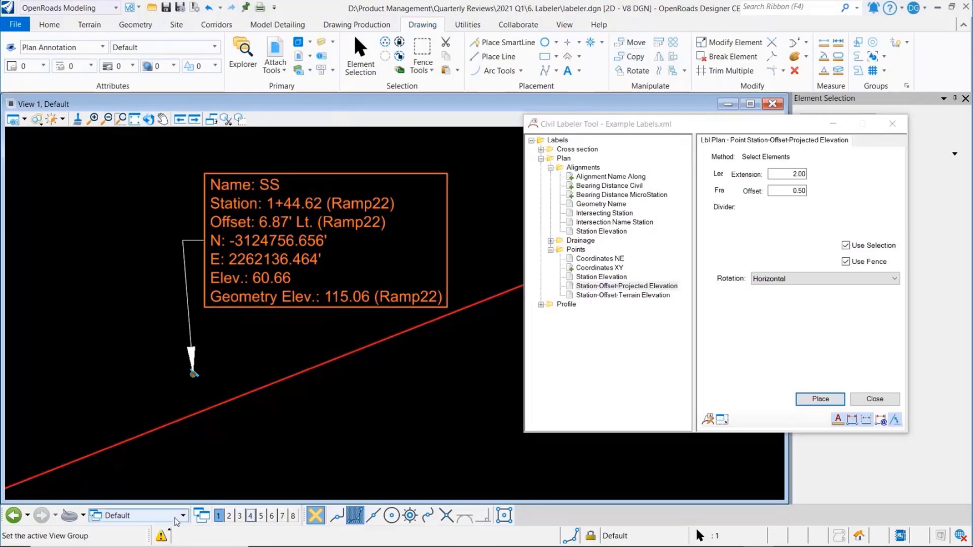
In the Mainline A-1 - 20+00.00 cross section view, place an Offset Elevation label below the right corner of the ditch bottom
left_click(176, 517)
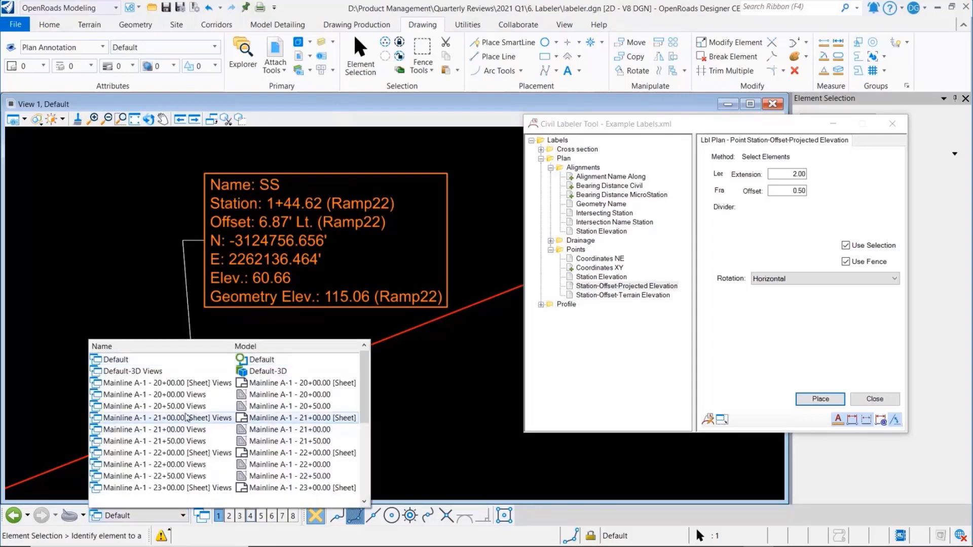
left_click(185, 396)
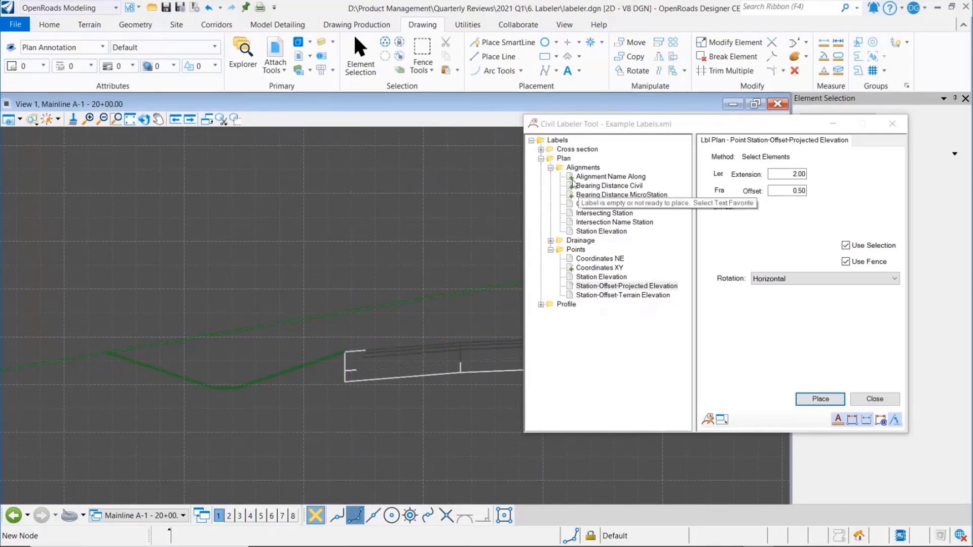
left_click(542, 151)
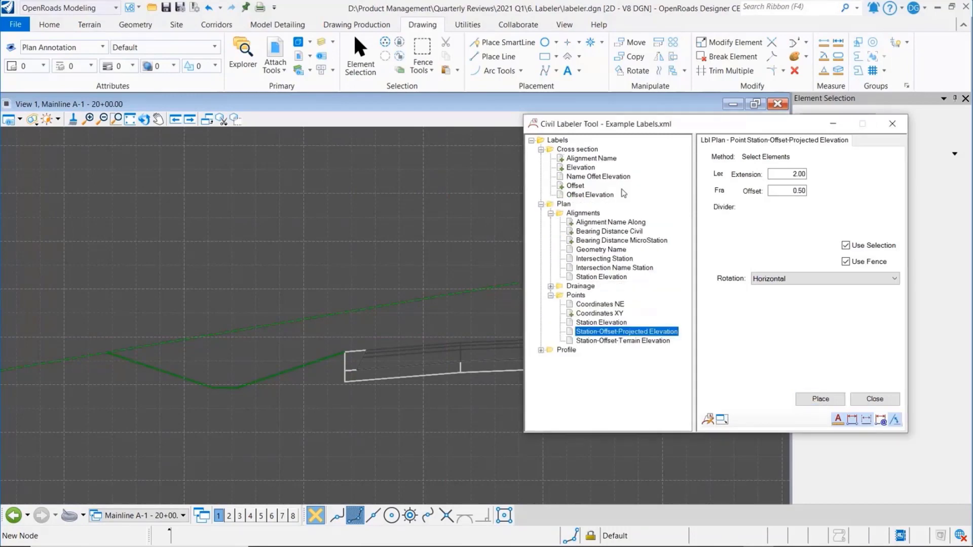
left_click(592, 195)
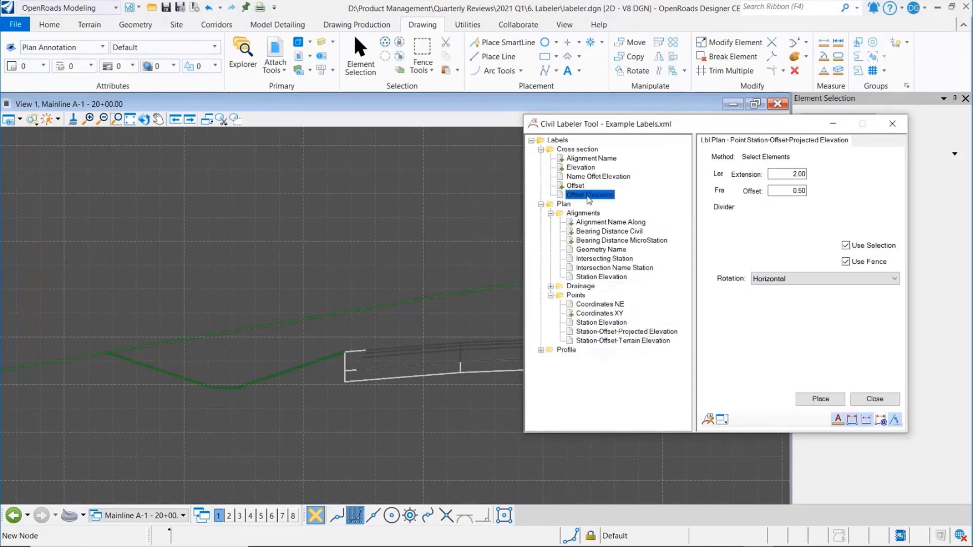
left_click(839, 399)
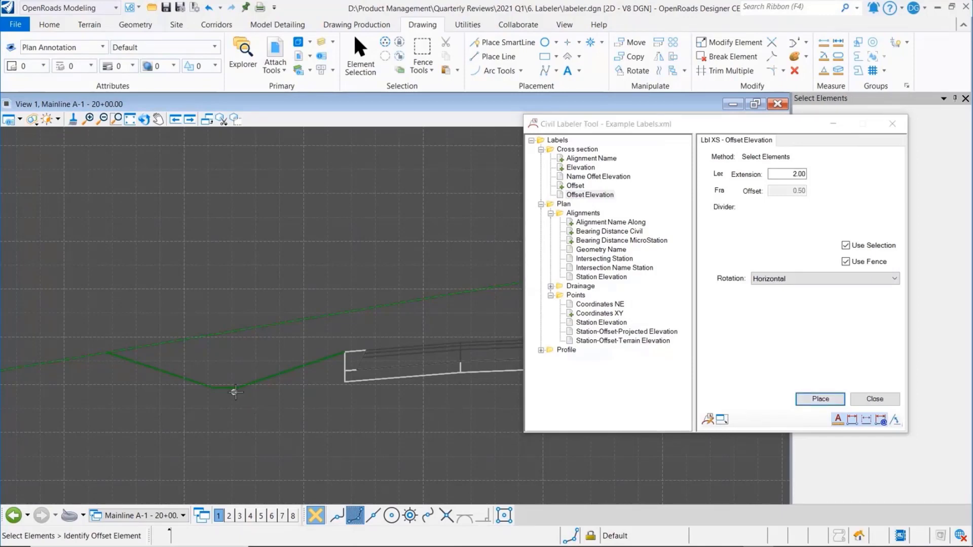
left_click(235, 390)
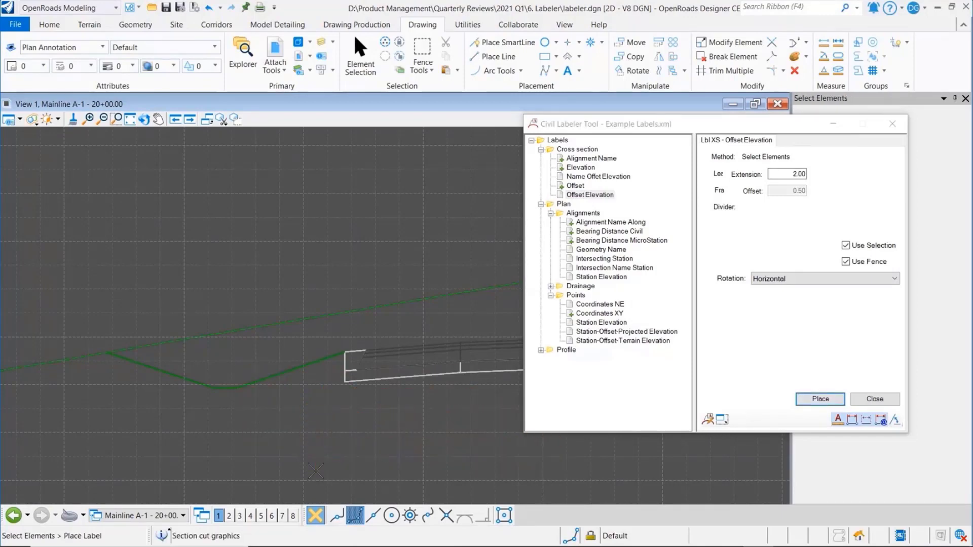
left_click(316, 471)
Place Offset Elevation labels below the left corner of the ditch bottom and above the ditch's outer top end, and close the labeler
left_click(216, 390)
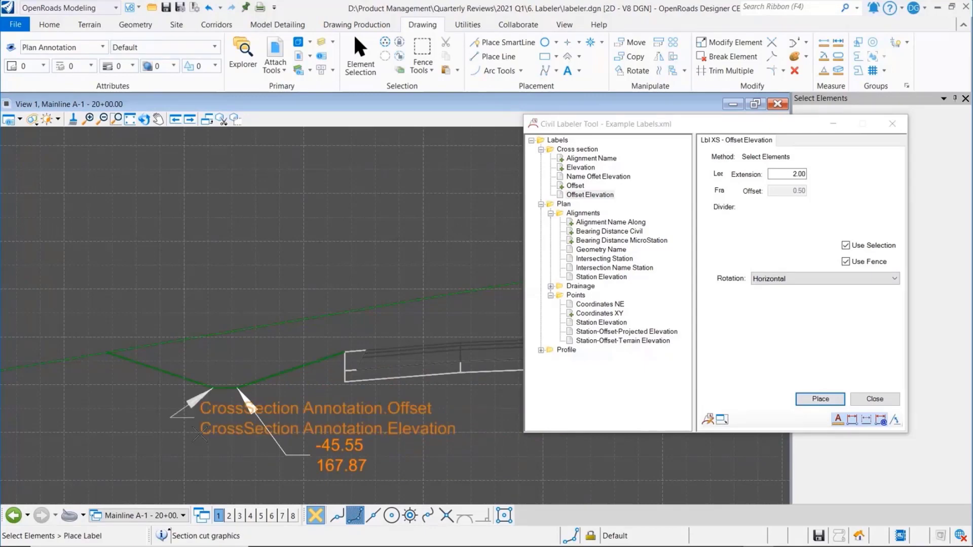
left_click(141, 471)
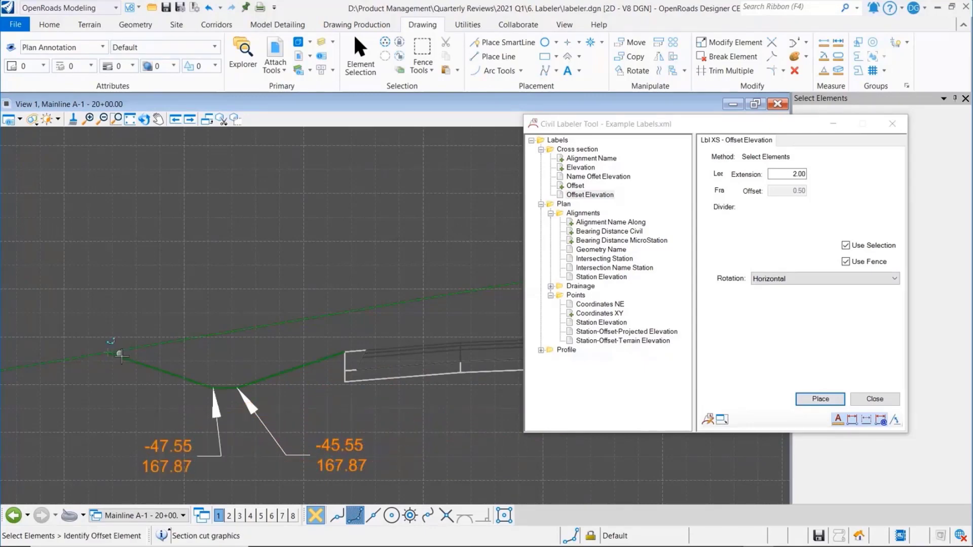
left_click(122, 356)
left_click(129, 253)
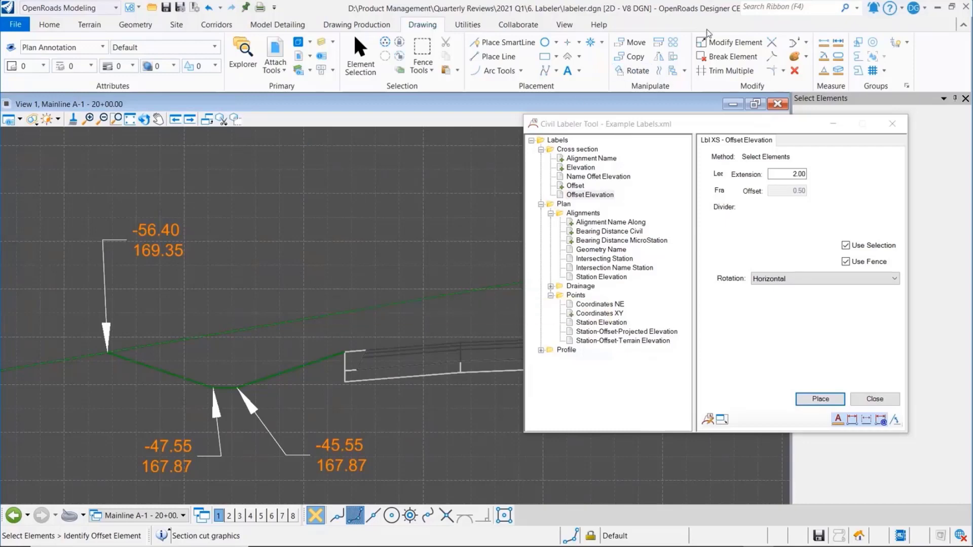
left_click(884, 401)
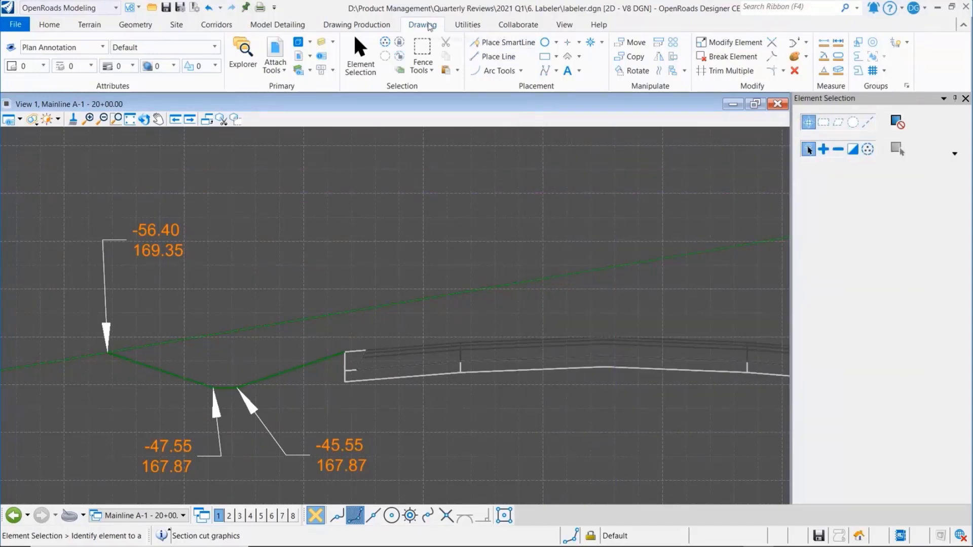
Open the Civil Labeler Manager, widen its label tree, and expand the Cross section folder and the Alignments folder under Plan
left_click(357, 25)
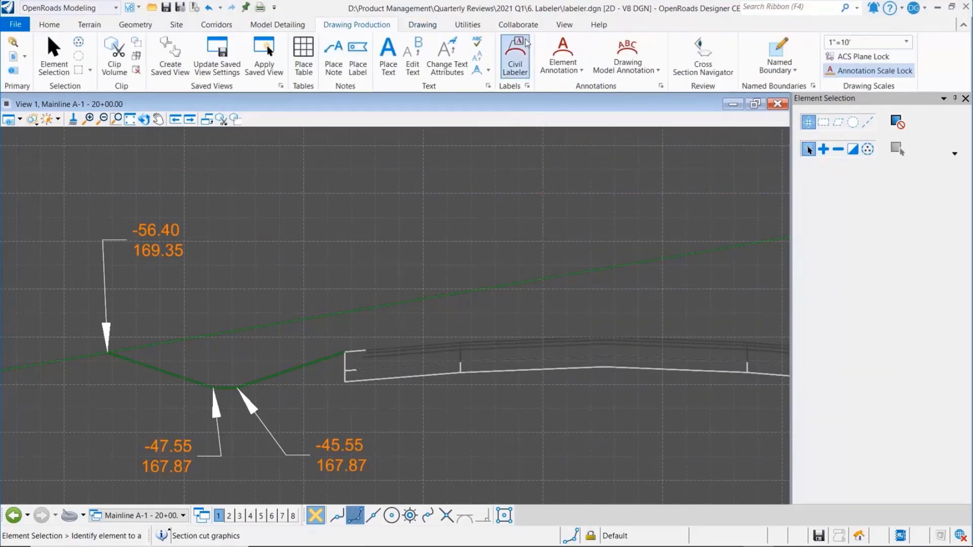
left_click(526, 76)
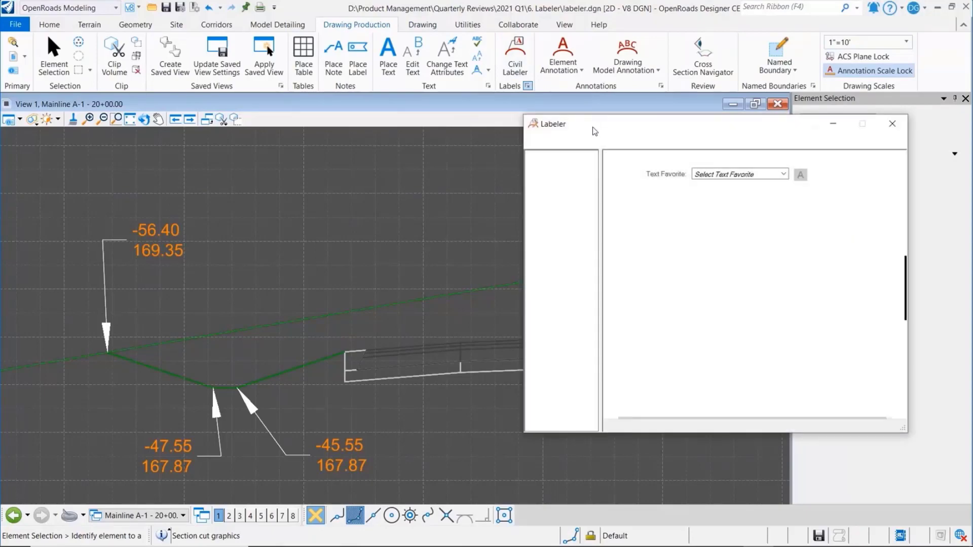
left_click_drag(596, 127, 472, 132)
left_click(407, 162)
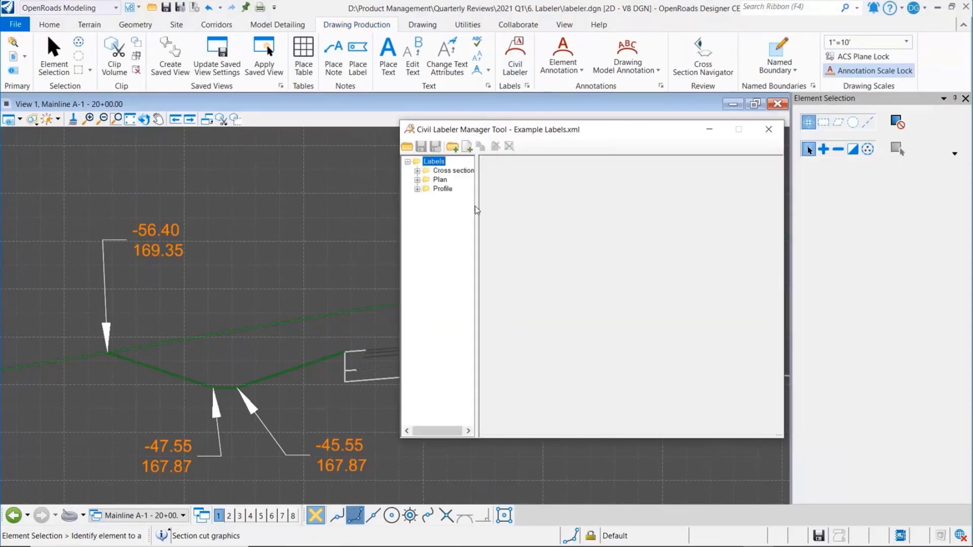
left_click_drag(476, 206, 538, 206)
left_click(417, 171)
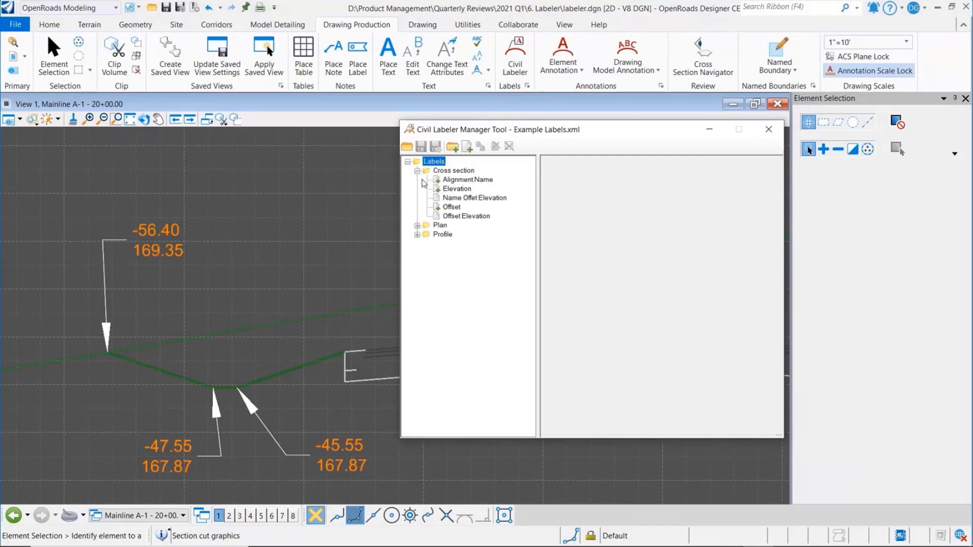
left_click(417, 226)
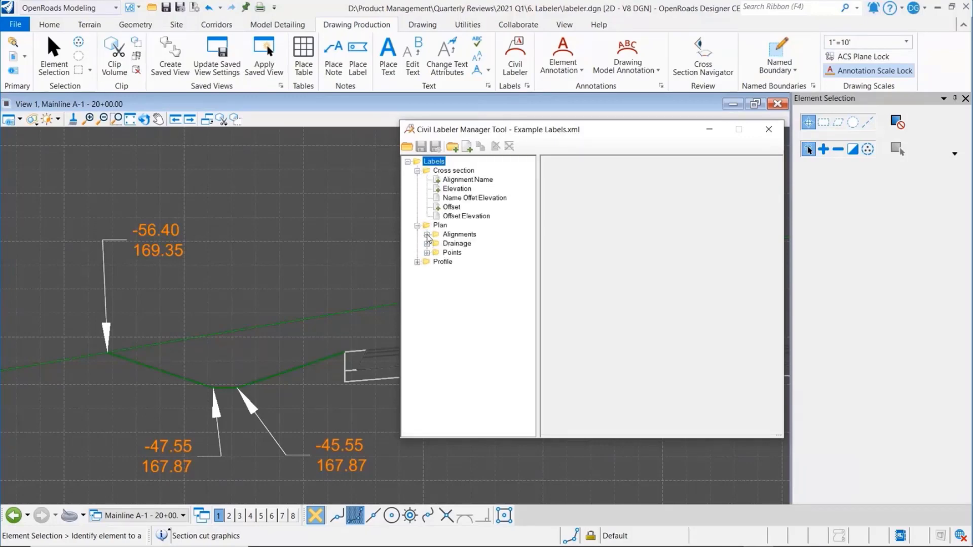
left_click(427, 235)
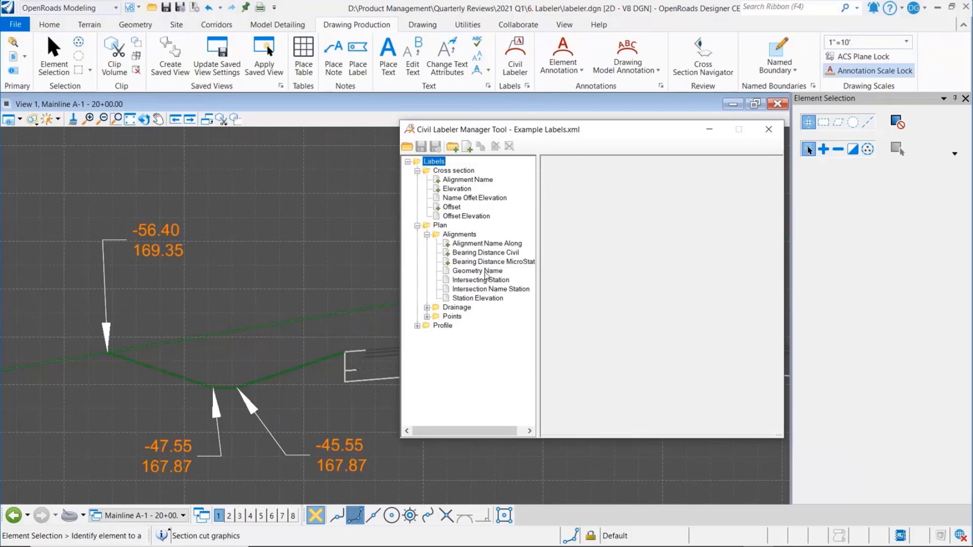
Set the prompt type of the Geometry Name label's Target1 field to Select
left_click(481, 271)
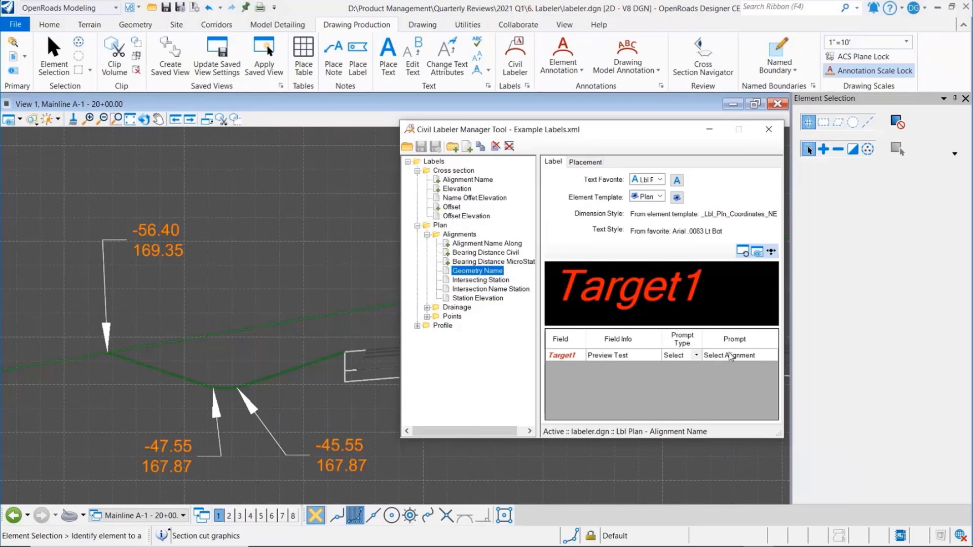
left_click(697, 357)
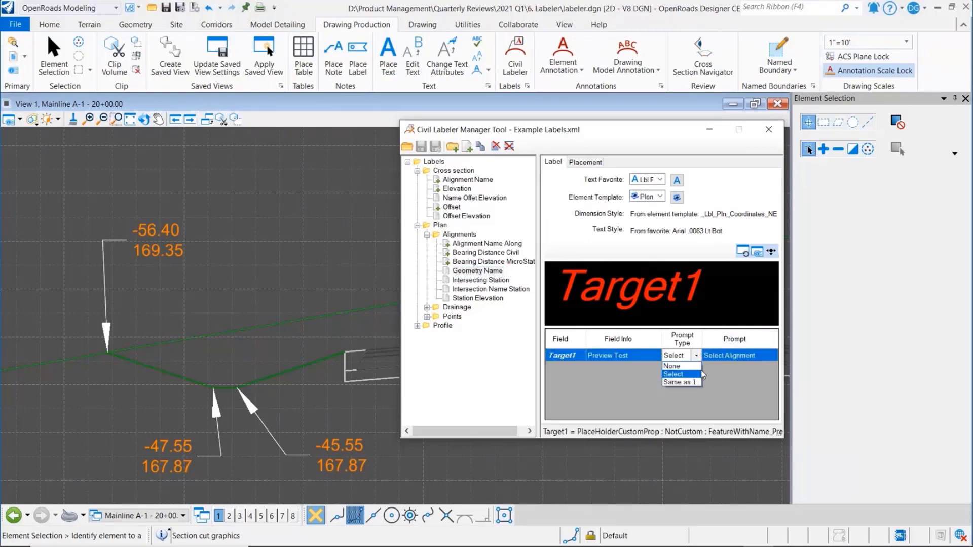
left_click(697, 377)
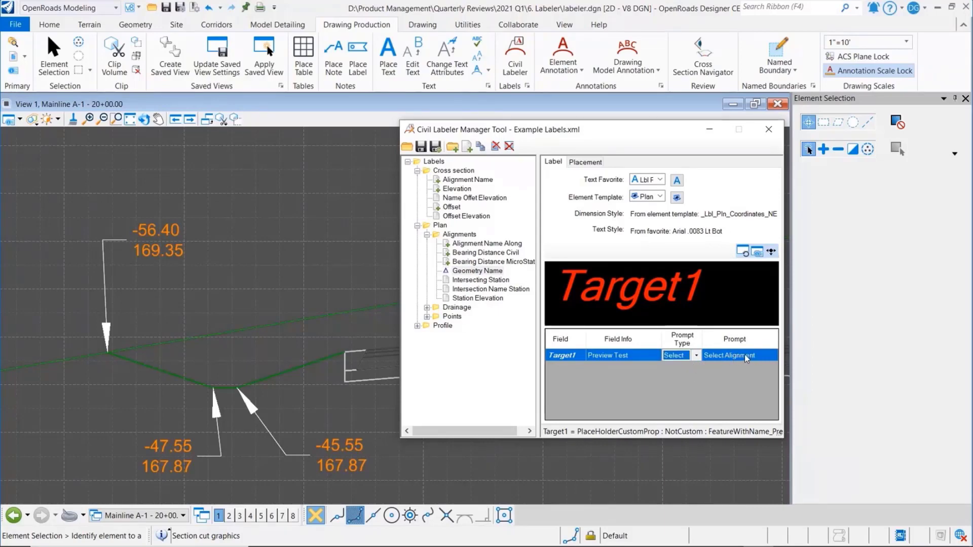
Examine the target fields and prompts of the Intersecting Station, Intersection Name Station and Station Elevation labels
left_click(472, 283)
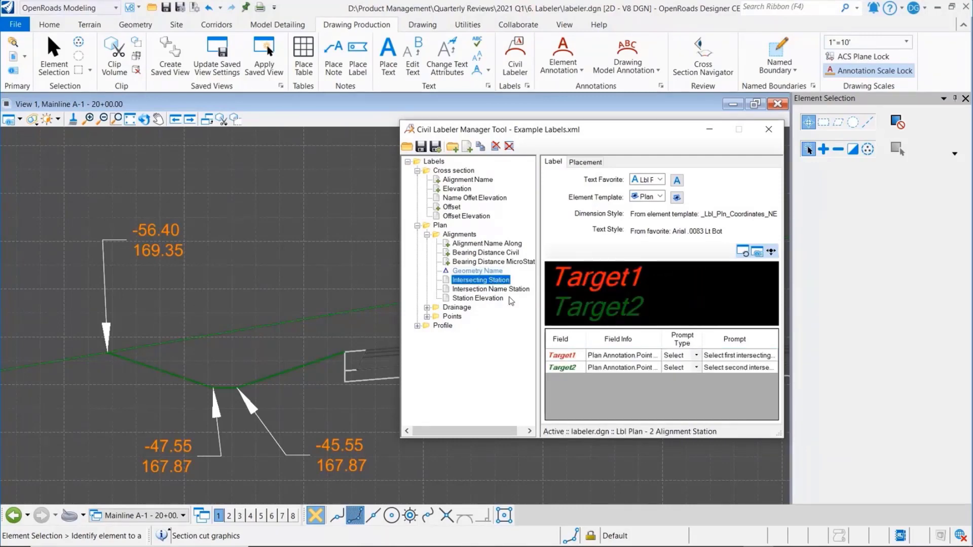
left_click(492, 291)
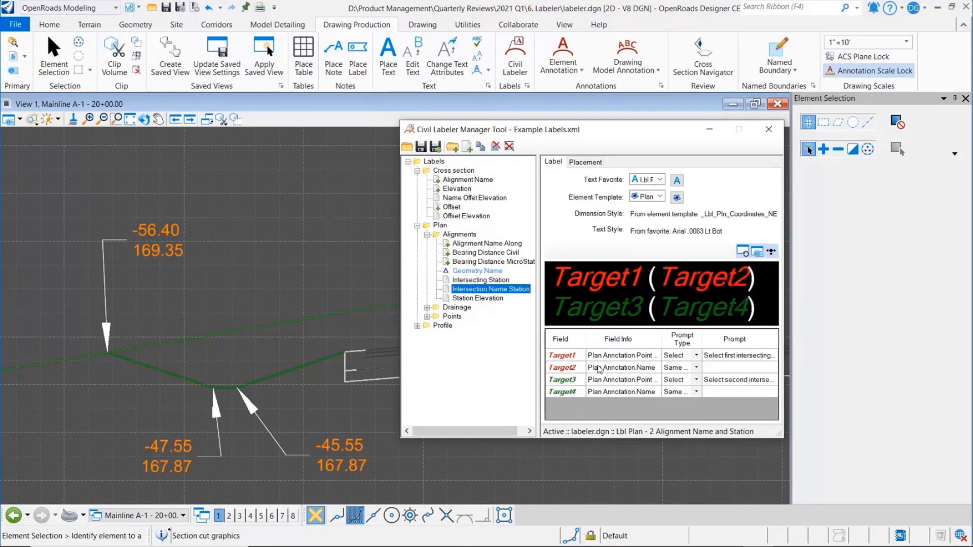
left_click(482, 298)
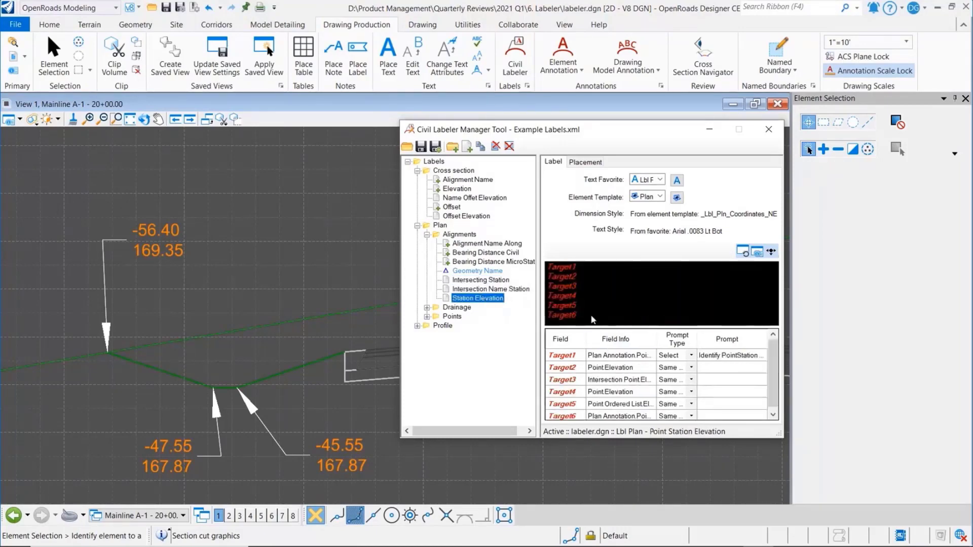